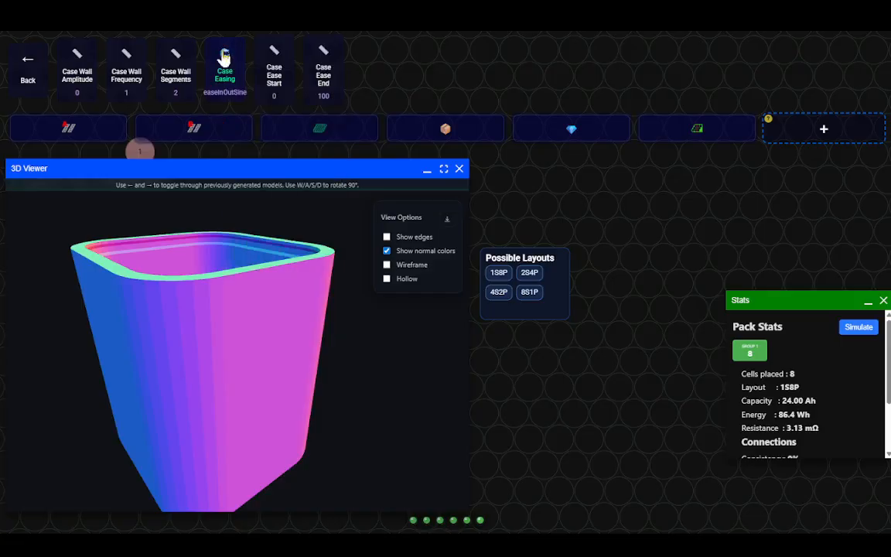
- Regenerate the 3D case model with a case wall amplitude of 3 and linear case easing
click(83, 88)
click(90, 108)
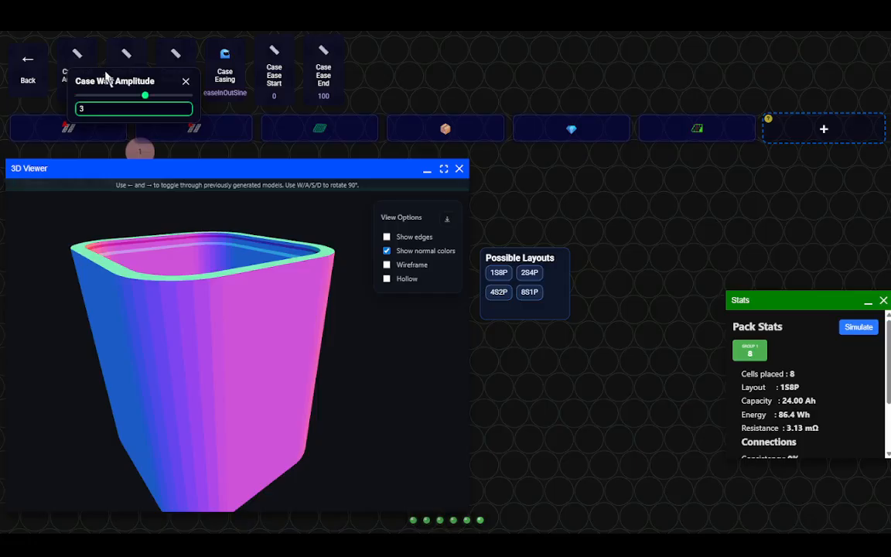
click(225, 56)
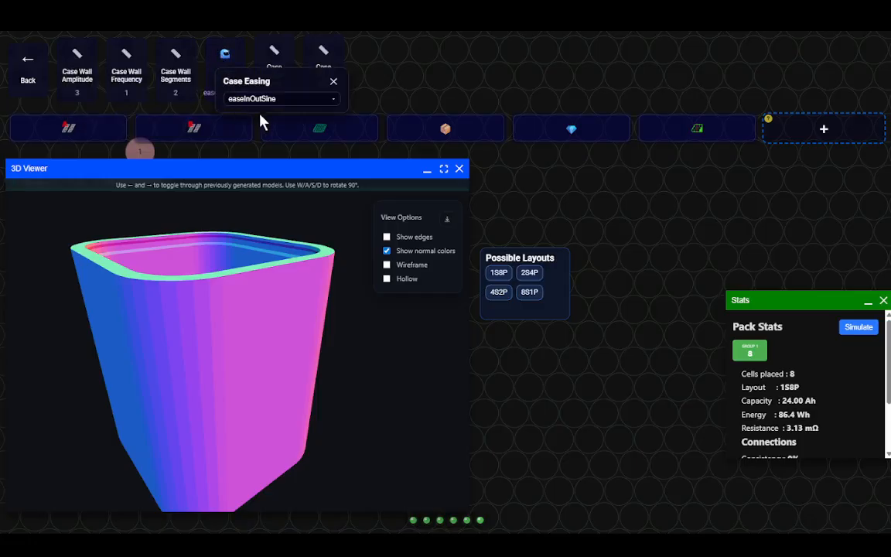
click(233, 100)
click(238, 113)
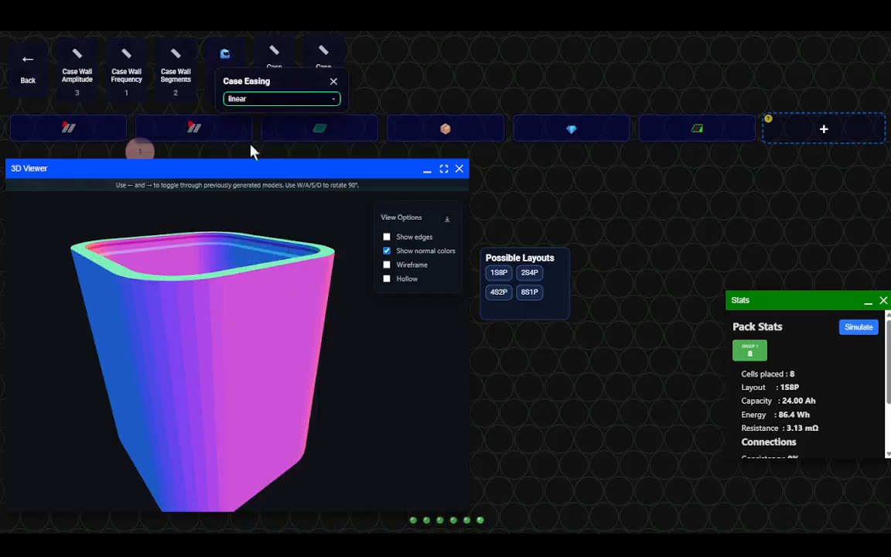
click(383, 82)
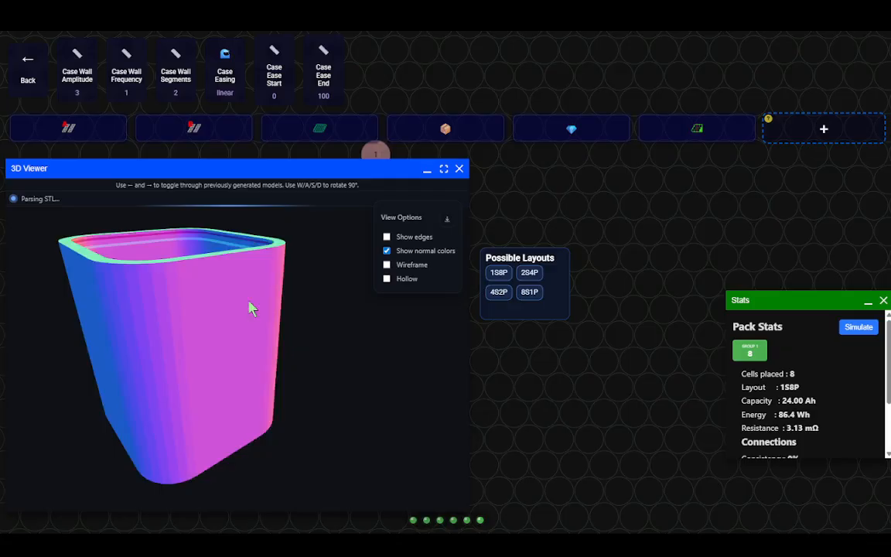
scroll(249, 302, down, 5)
drag(247, 330, 283, 311)
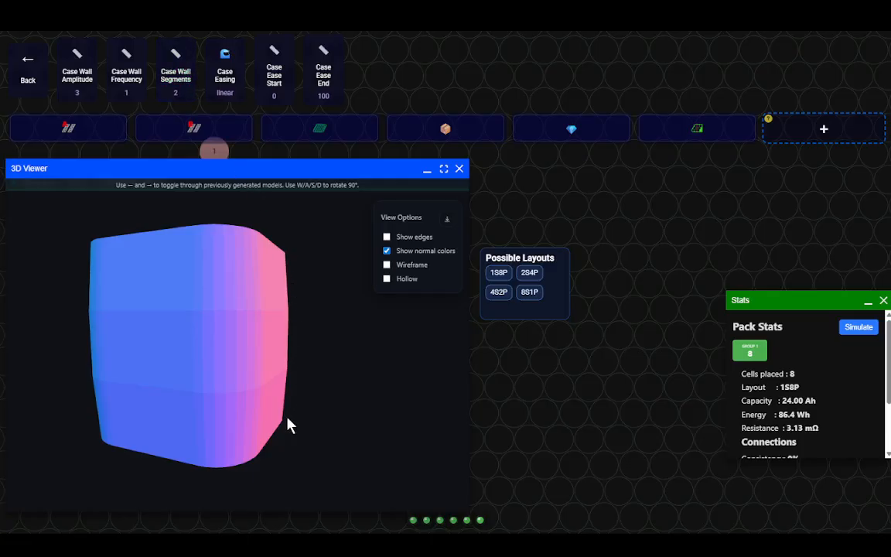
drag(292, 341, 239, 340)
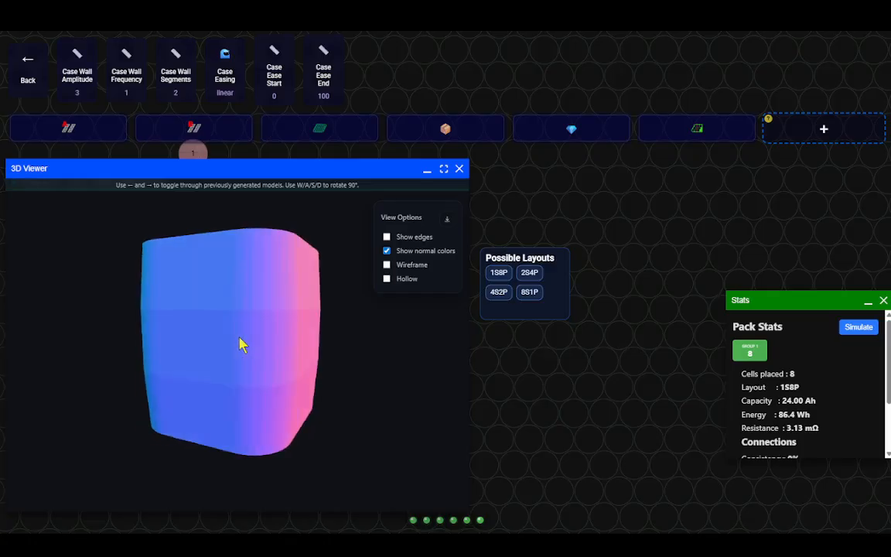
- Set the case wall segments to 10 and regenerate the 3D case model
click(175, 95)
drag(203, 94, 360, 111)
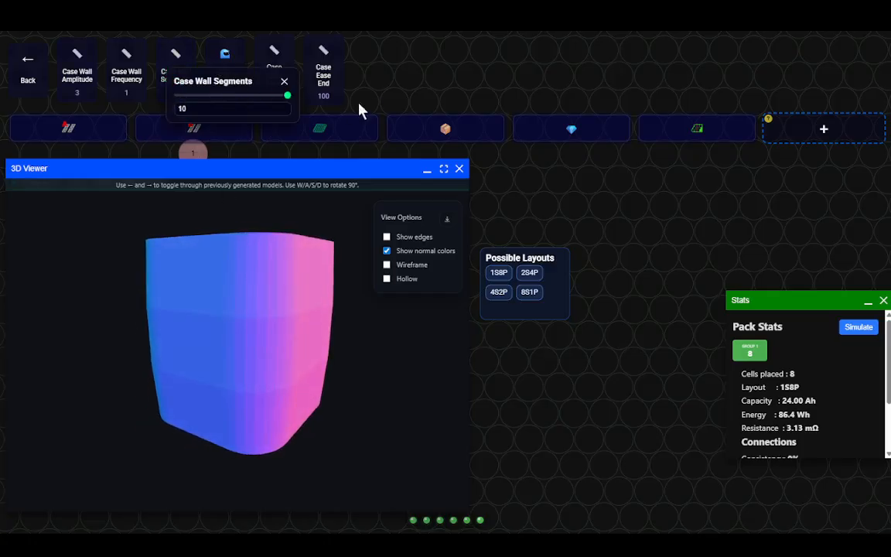
click(340, 177)
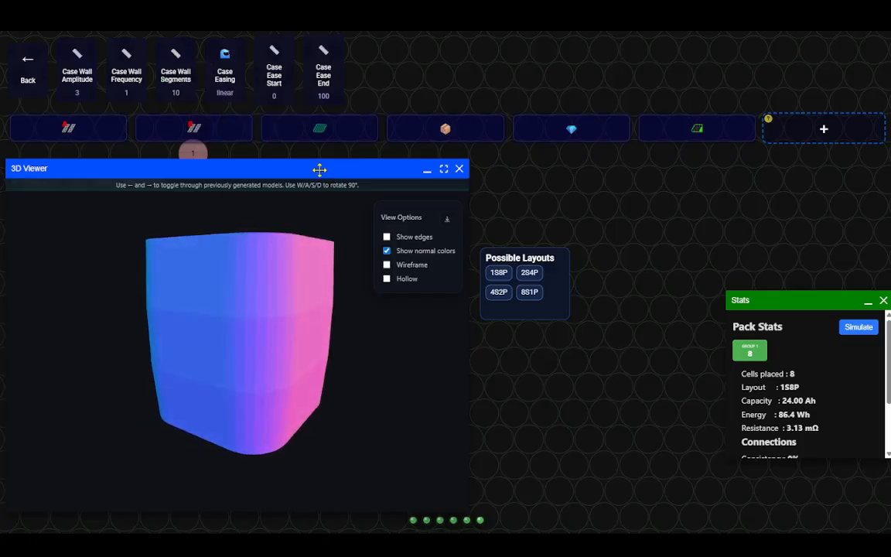
click(446, 133)
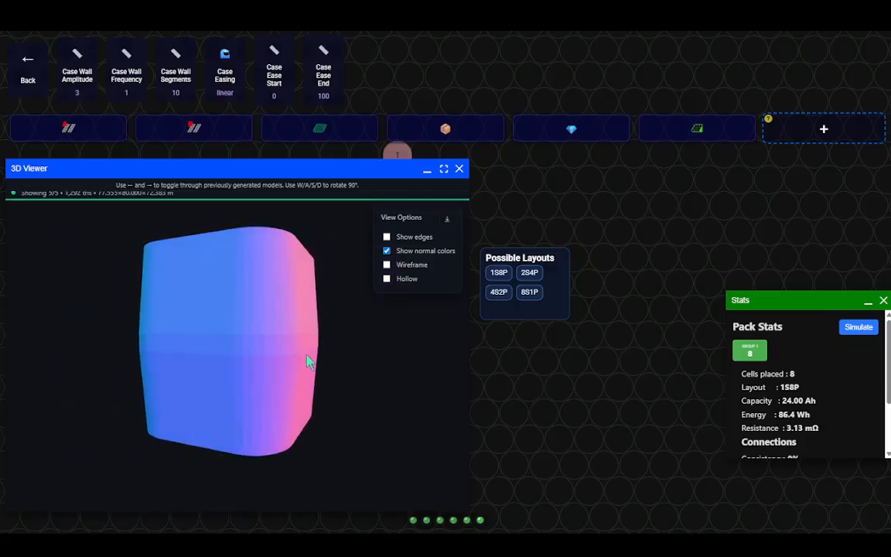
drag(307, 361, 217, 352)
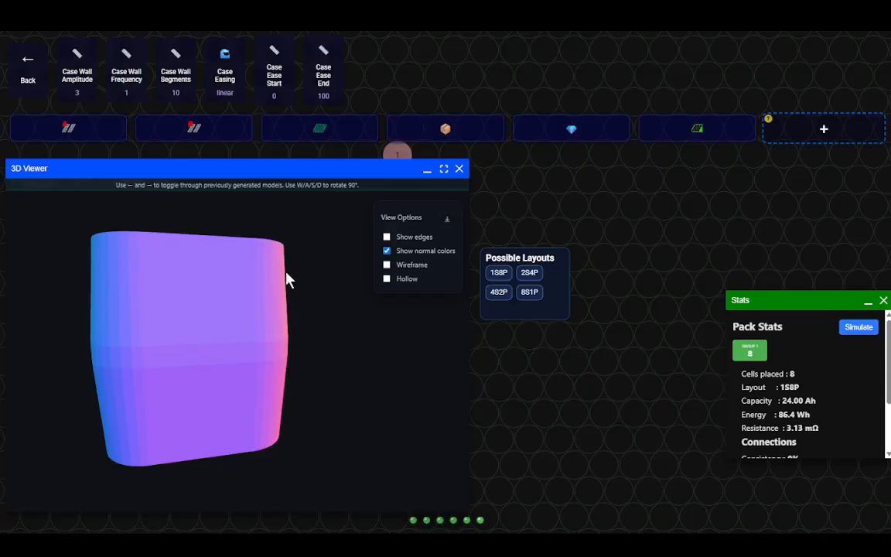
- Increase the case wall amplitude to 5 and regenerate the 3D case model
click(78, 94)
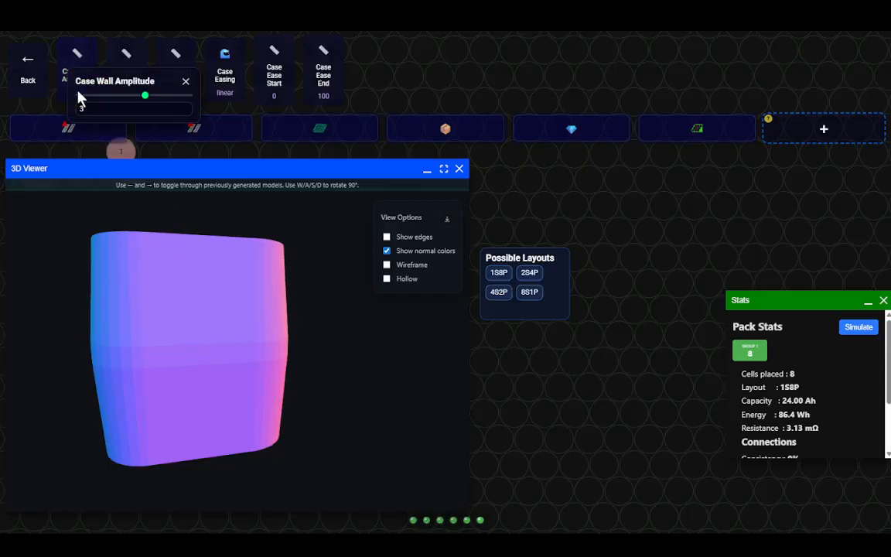
drag(146, 101, 200, 122)
click(448, 128)
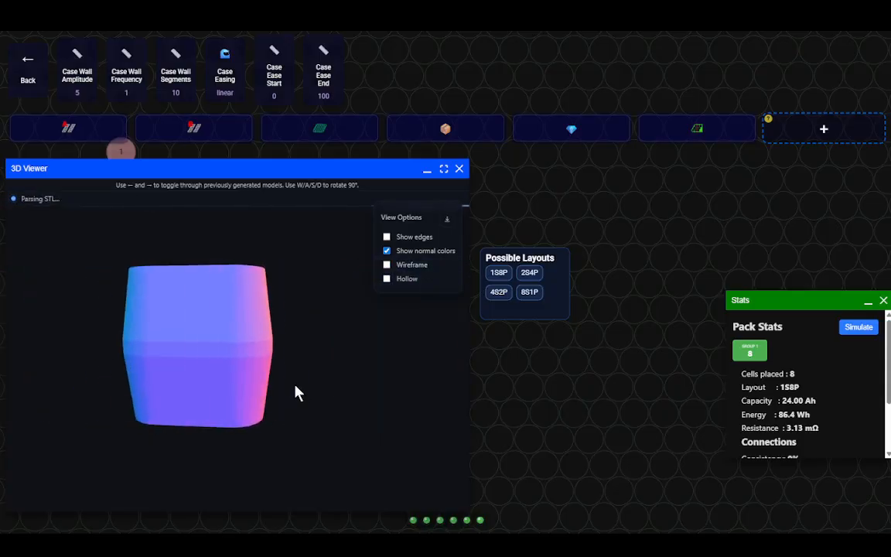
mouse_move(298, 392)
mouse_down()
mouse_move(205, 382)
mouse_move(318, 400)
mouse_move(302, 386)
mouse_up()
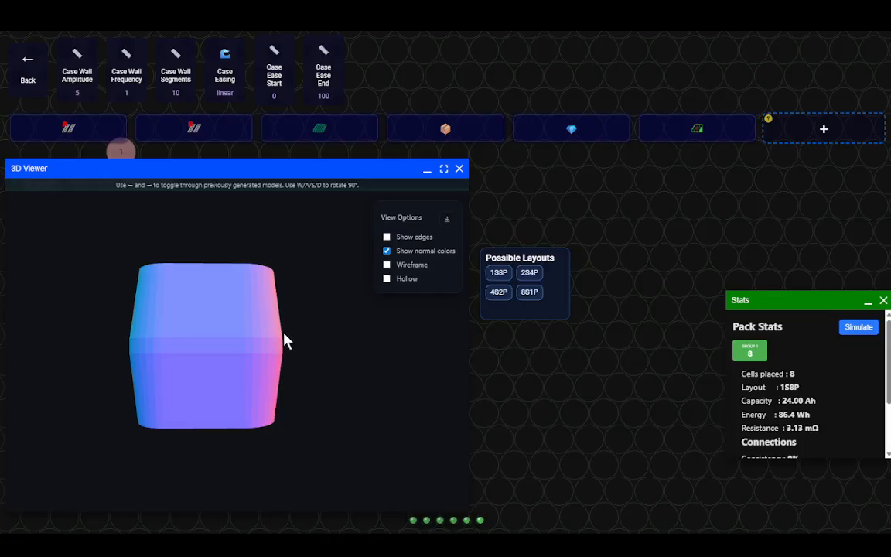
- Change the case easing to easeInQuad, regenerate the case and inspect its wall profile
click(223, 91)
click(240, 101)
click(255, 126)
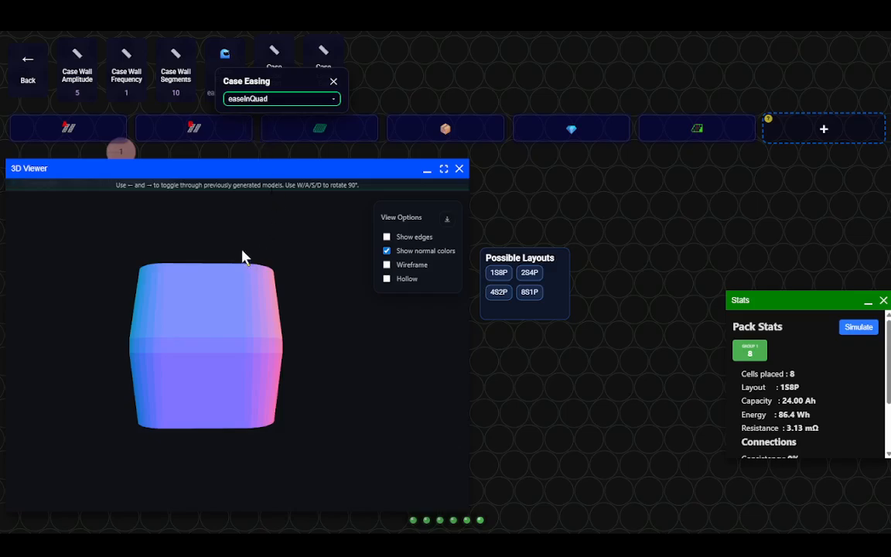
click(446, 128)
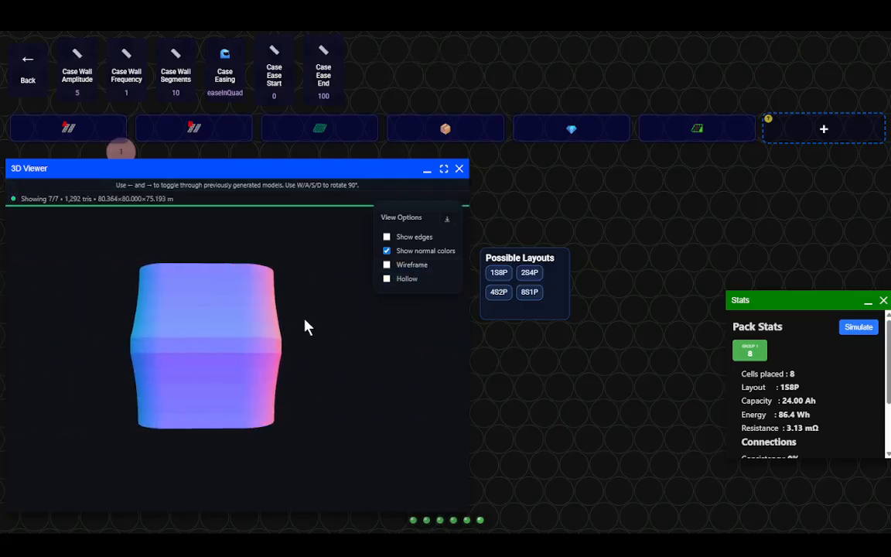
scroll(284, 336, up, 6)
drag(282, 338, 307, 312)
scroll(307, 317, down, 3)
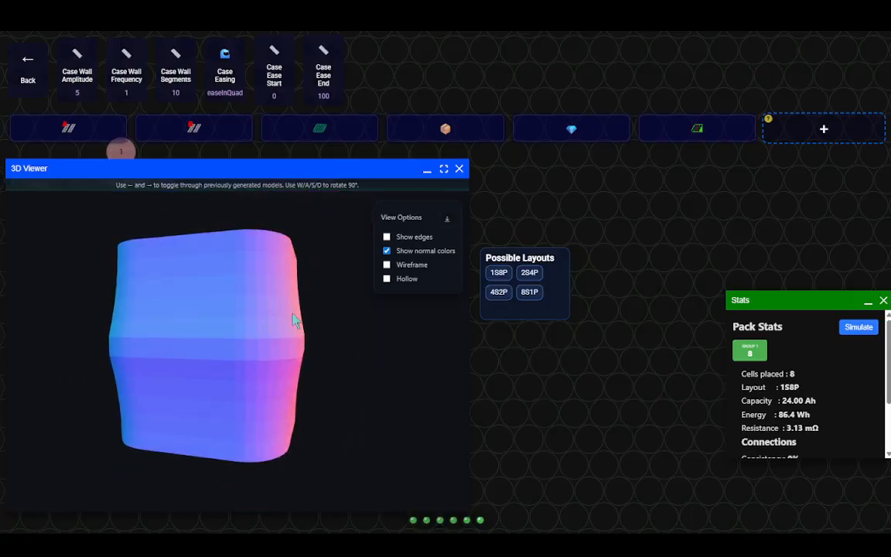
- Set the case wall segments to 40 and regenerate the case for a smoother wall
click(174, 89)
click(206, 108)
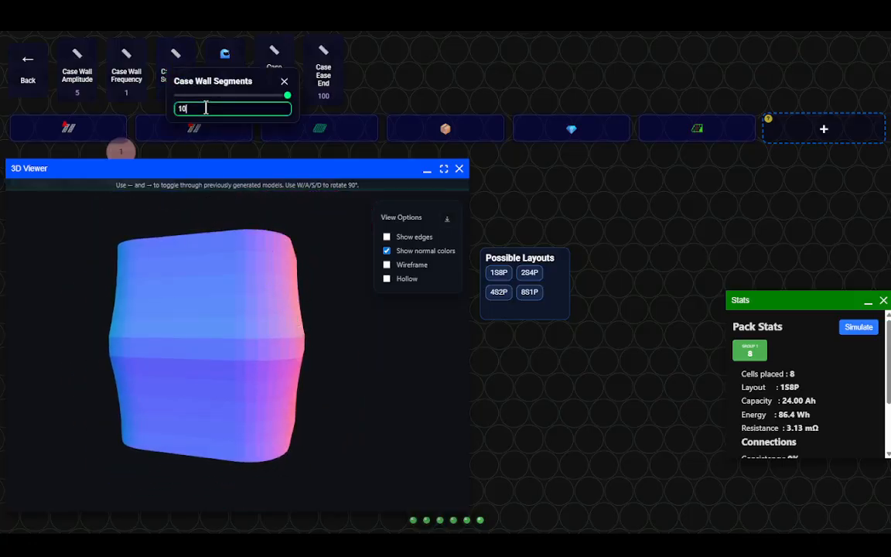
double_click(185, 108)
click(283, 81)
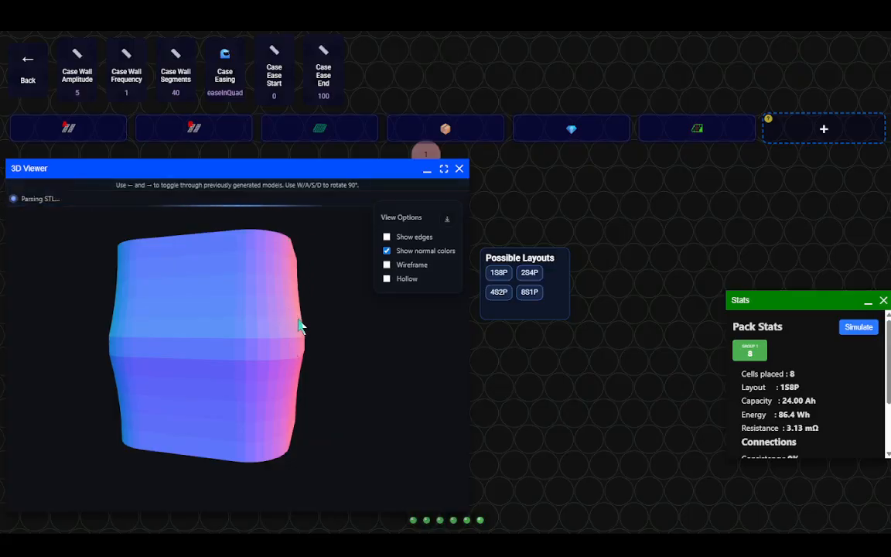
drag(302, 360, 274, 366)
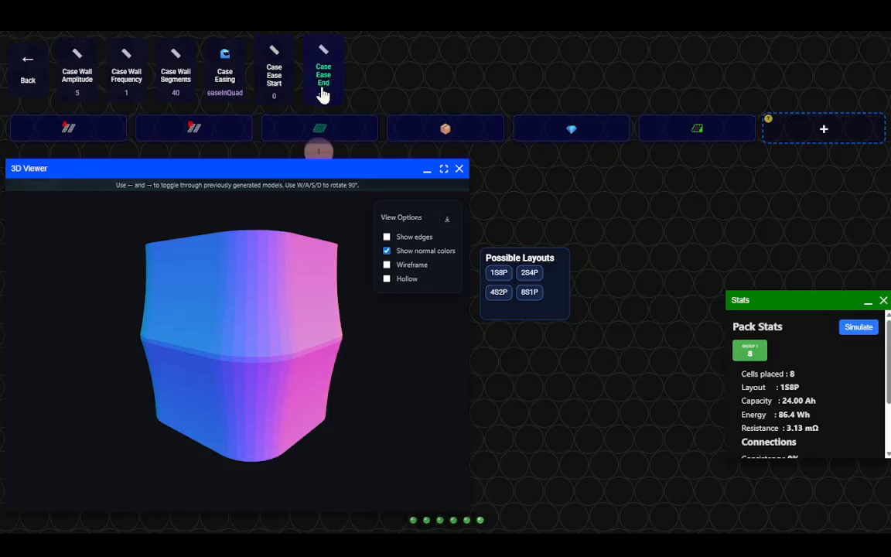
- Limit the wall easing to a case ease start of 30 and end of 50, and regenerate the case
click(324, 62)
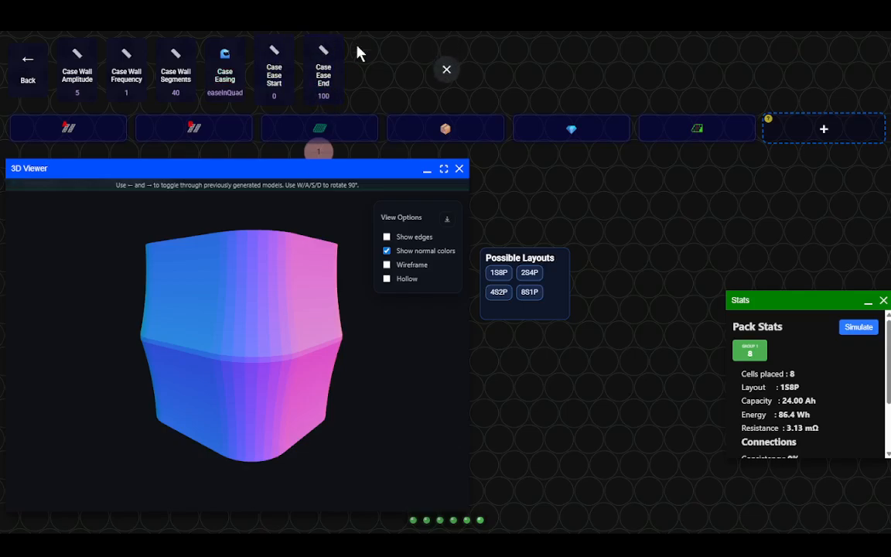
click(278, 76)
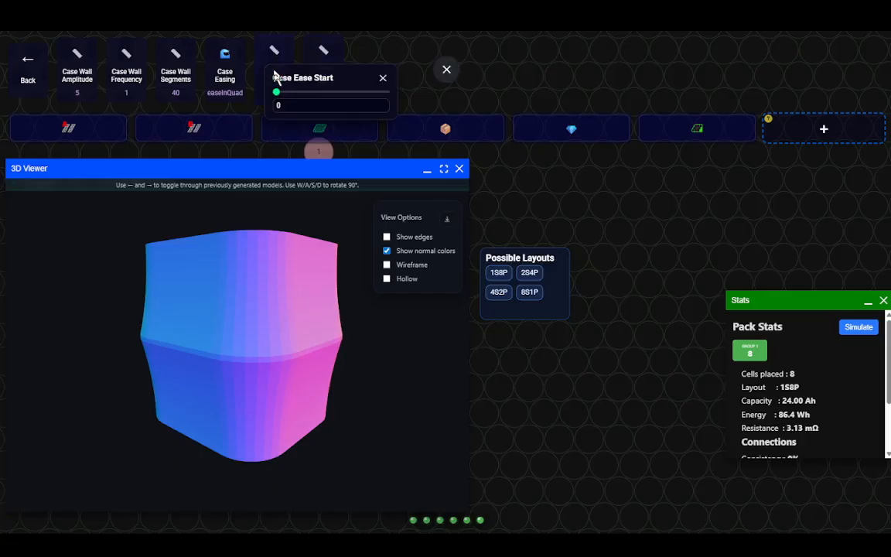
click(280, 105)
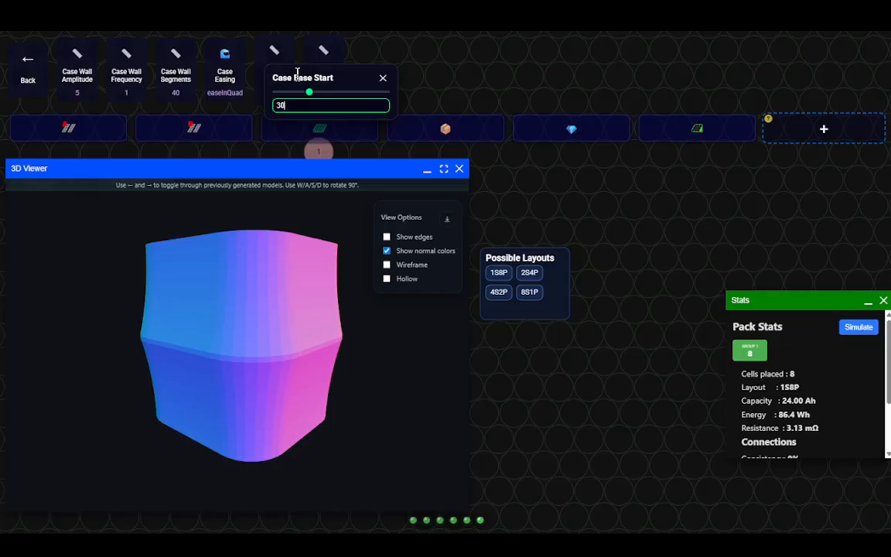
click(382, 78)
click(326, 93)
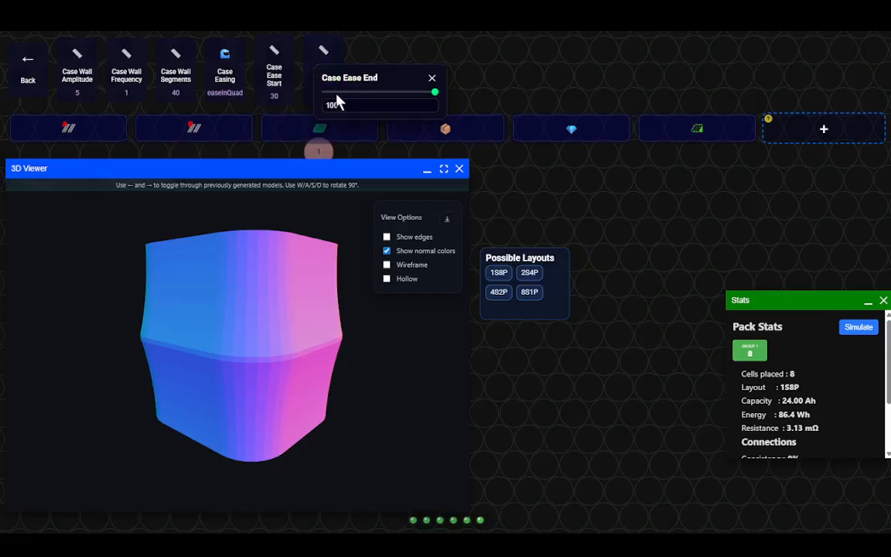
click(345, 105)
key(Return)
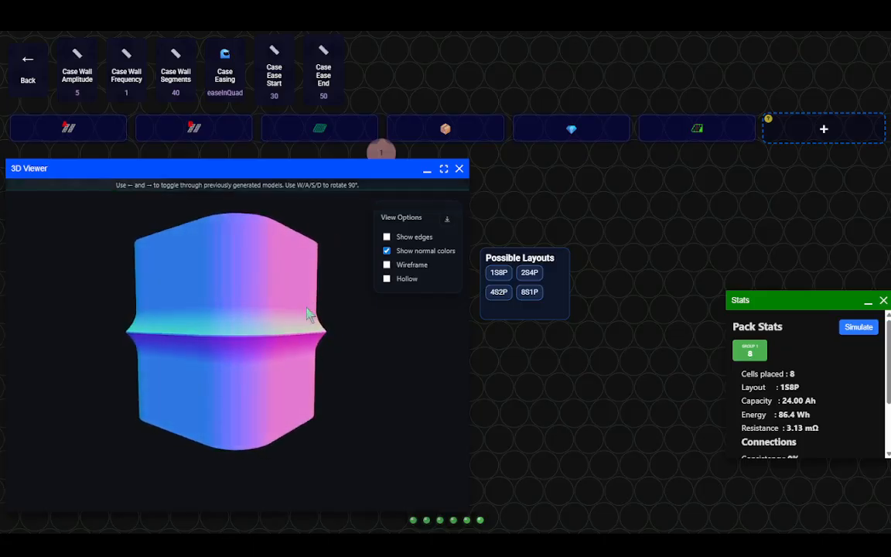
scroll(325, 313, up, 6)
scroll(340, 317, down, 3)
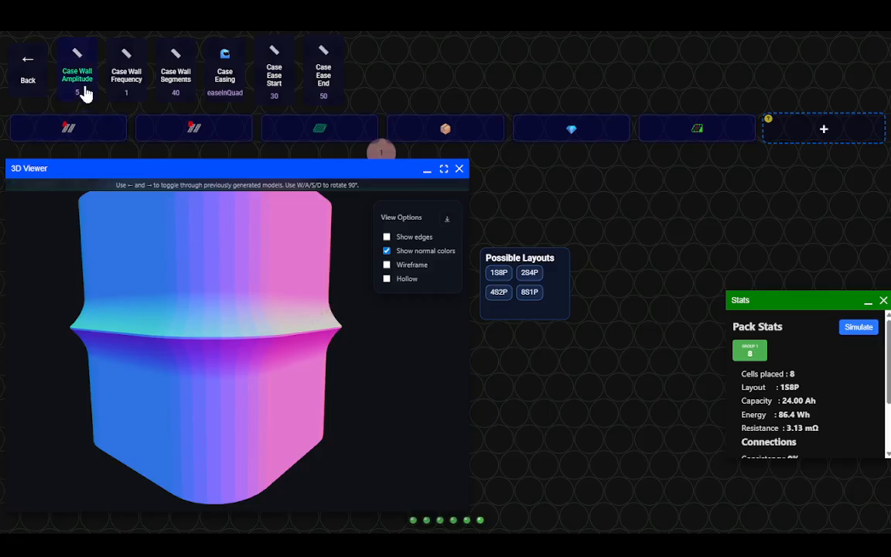
- Change the case easing to easeInOutCirc and regenerate the 3D case model
click(223, 93)
click(232, 99)
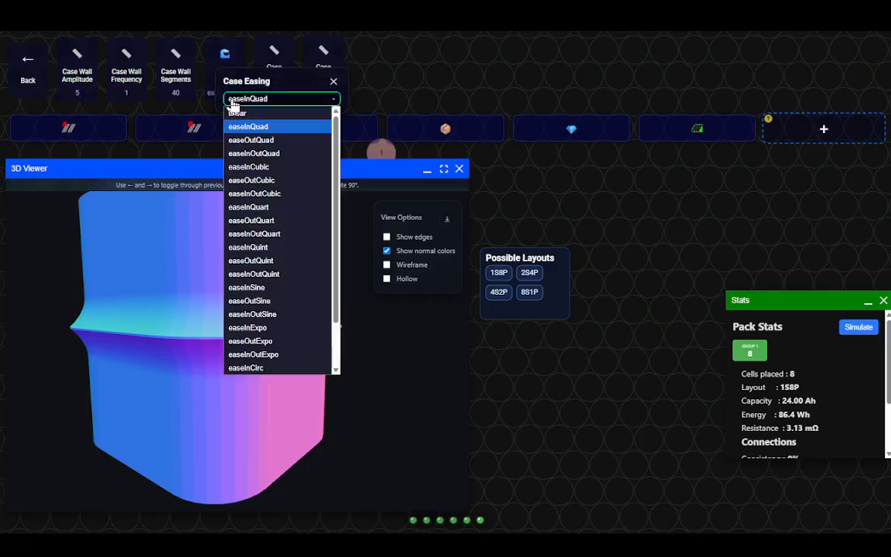
scroll(252, 253, down, 2)
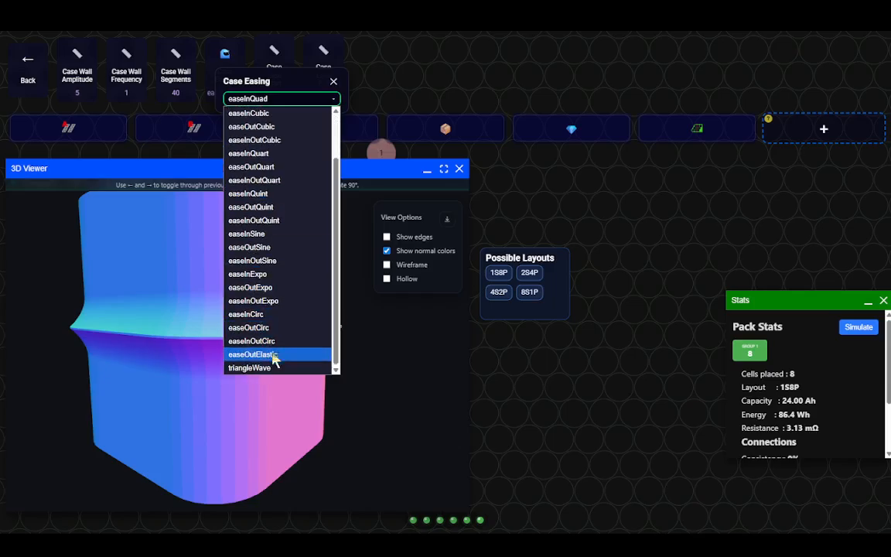
click(271, 342)
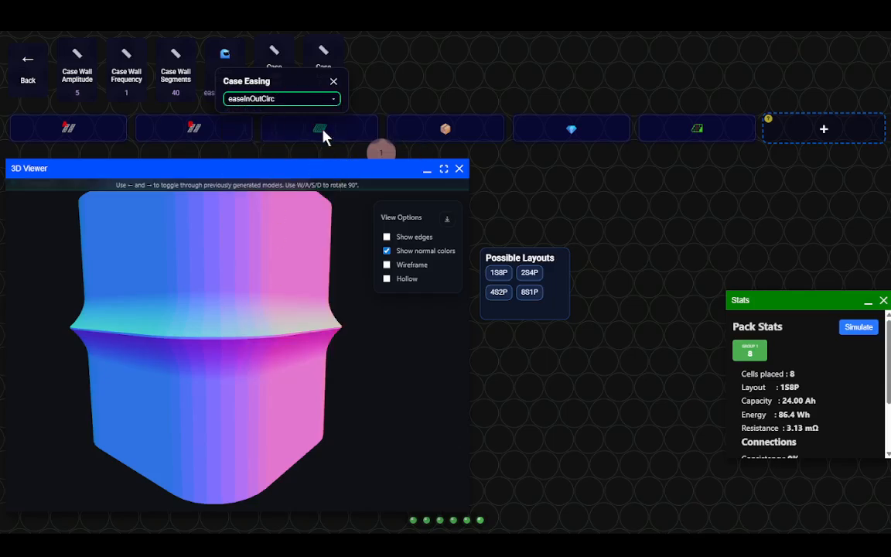
click(422, 130)
click(448, 130)
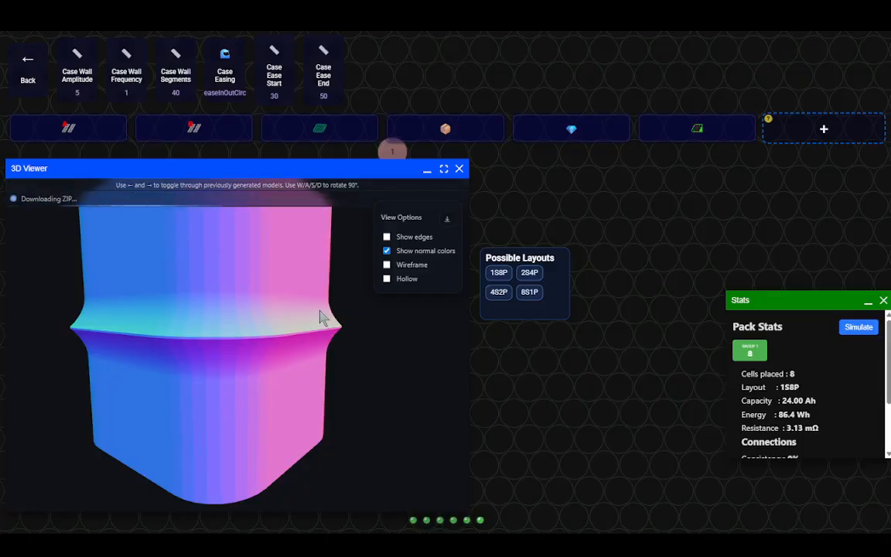
drag(300, 353, 227, 352)
- Set the case wall amplitude to -3, regenerate the case and inspect the wall from several angles
click(77, 96)
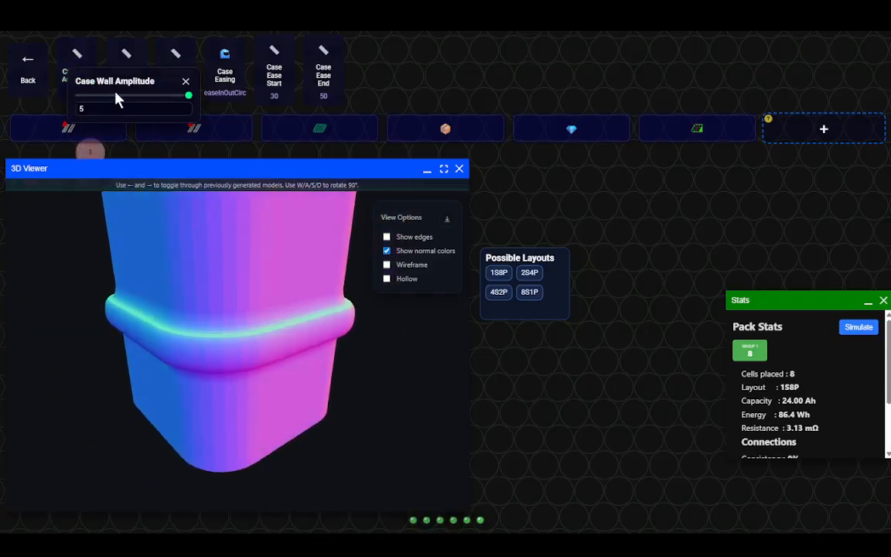
double_click(120, 109)
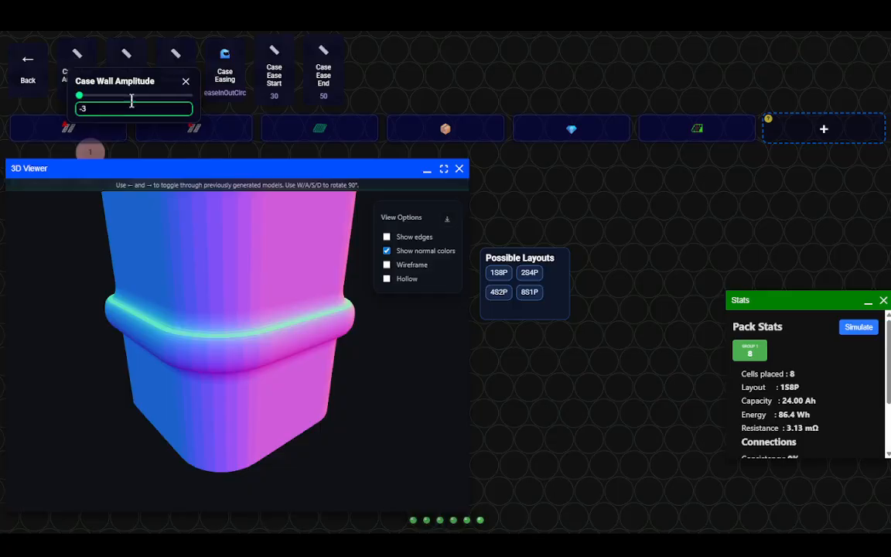
click(186, 82)
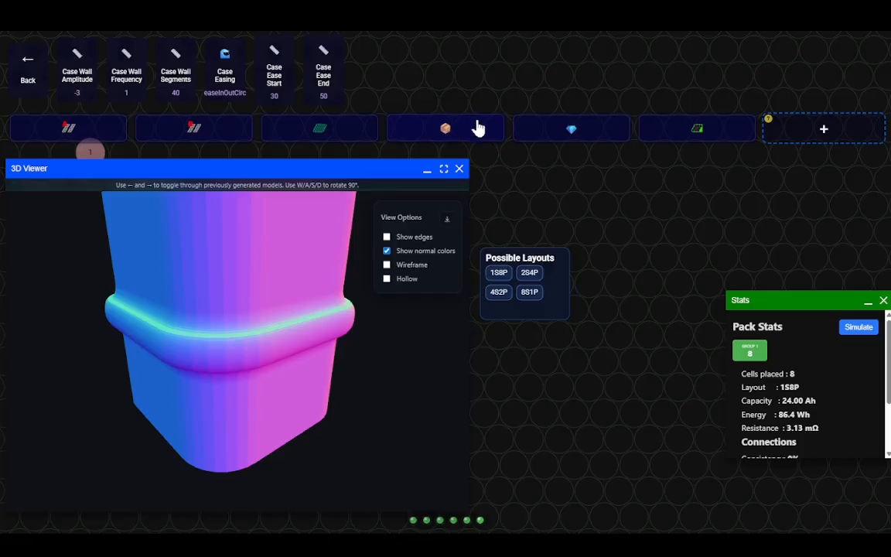
scroll(302, 347, down, 3)
drag(302, 346, 330, 393)
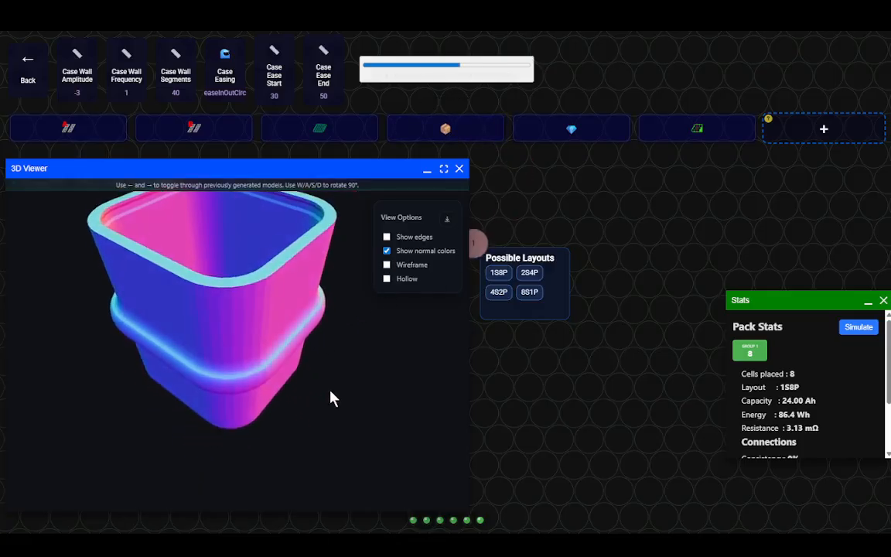
drag(302, 238, 309, 257)
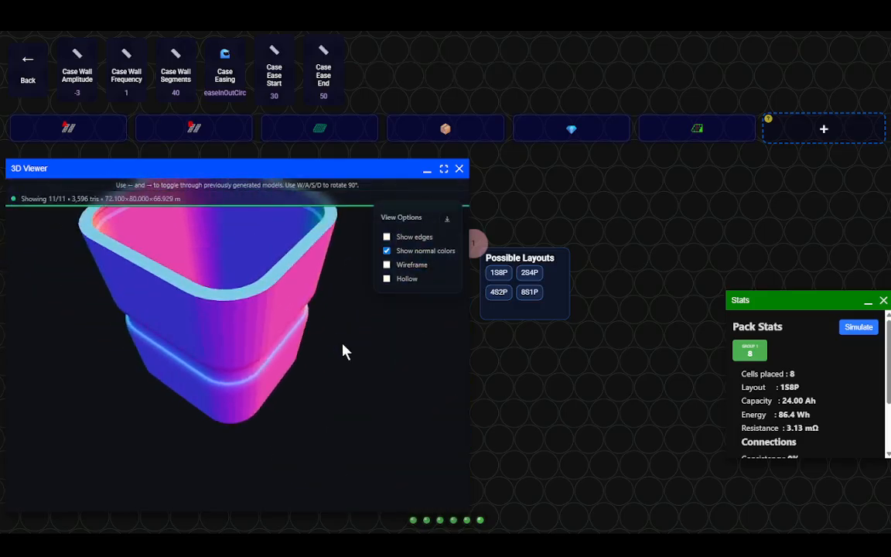
drag(342, 350, 267, 271)
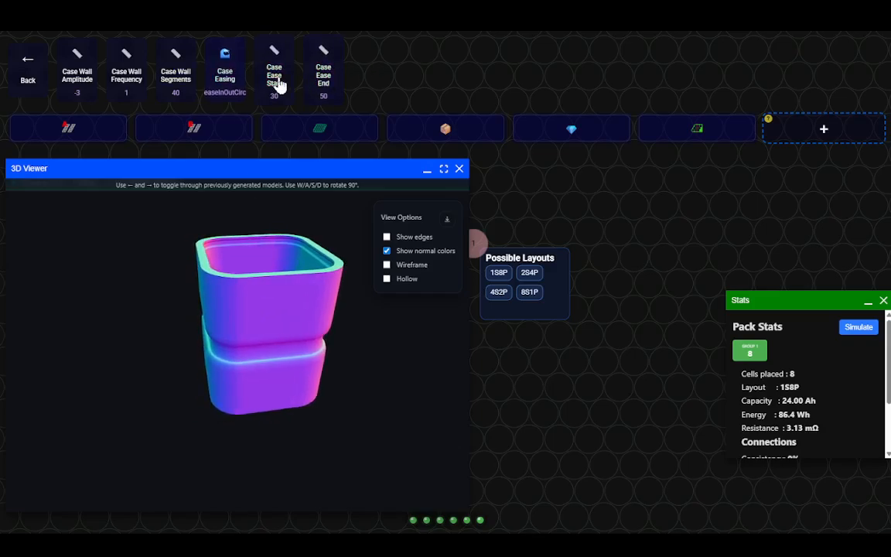
- Change the case easing to easeInOutExpo and regenerate the 3D case model
click(231, 93)
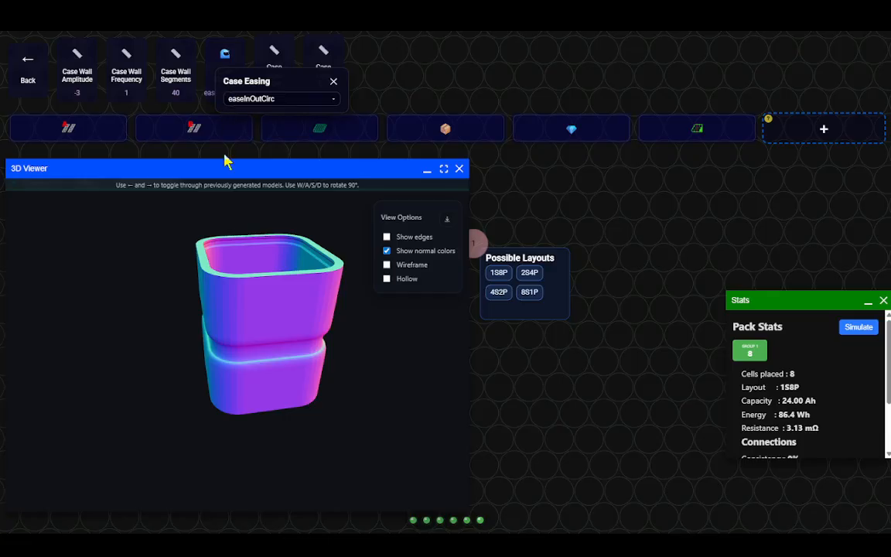
click(280, 99)
scroll(278, 205, down, 2)
click(265, 314)
click(441, 128)
click(446, 132)
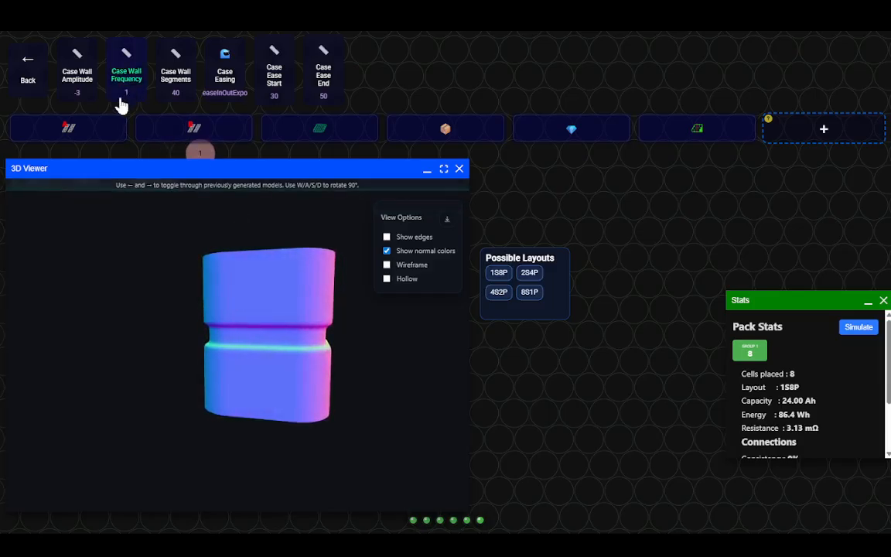
- Extend the wall easing over the full case height with a case ease start of 0 and end of 100
click(278, 96)
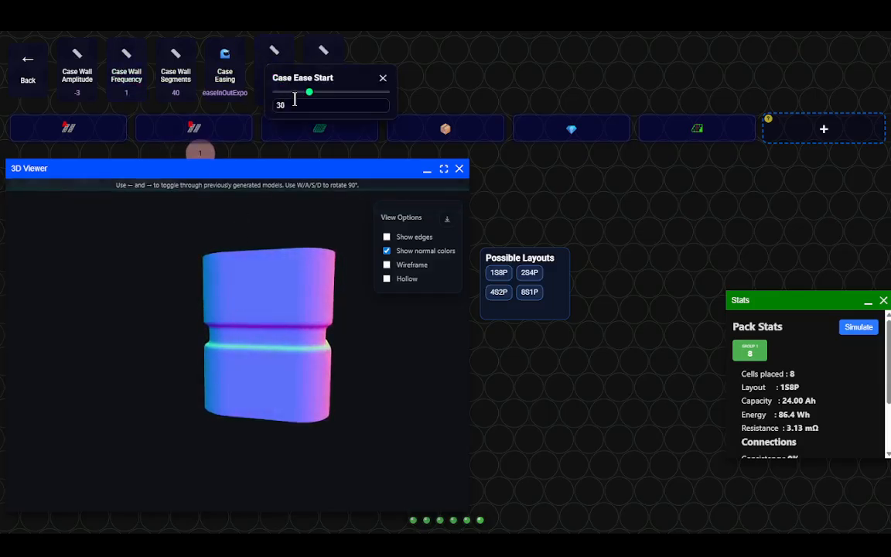
drag(308, 92, 266, 95)
click(324, 66)
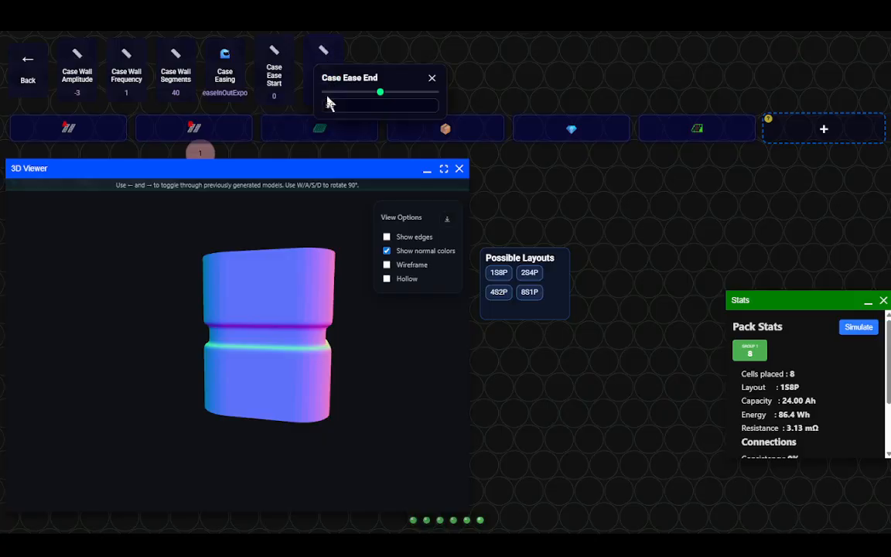
drag(378, 93, 460, 94)
- Set the case wall frequency to 4
click(128, 93)
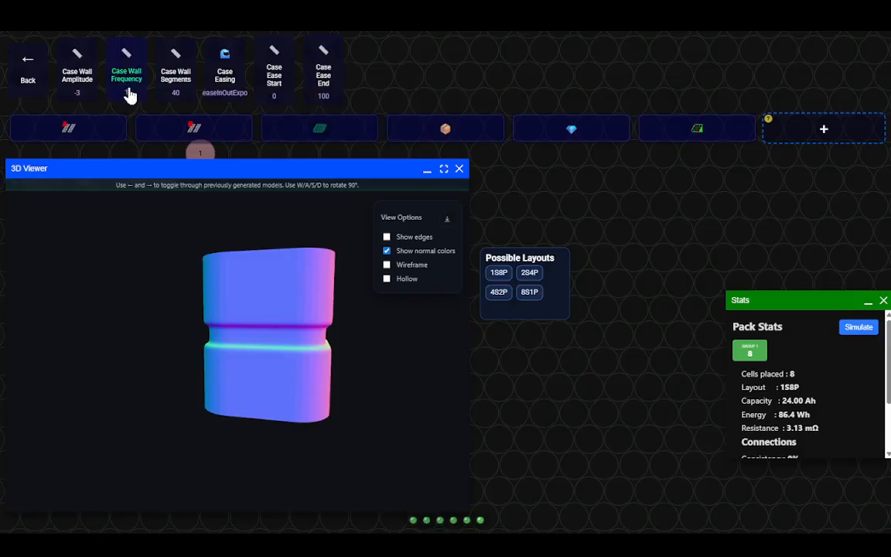
click(154, 108)
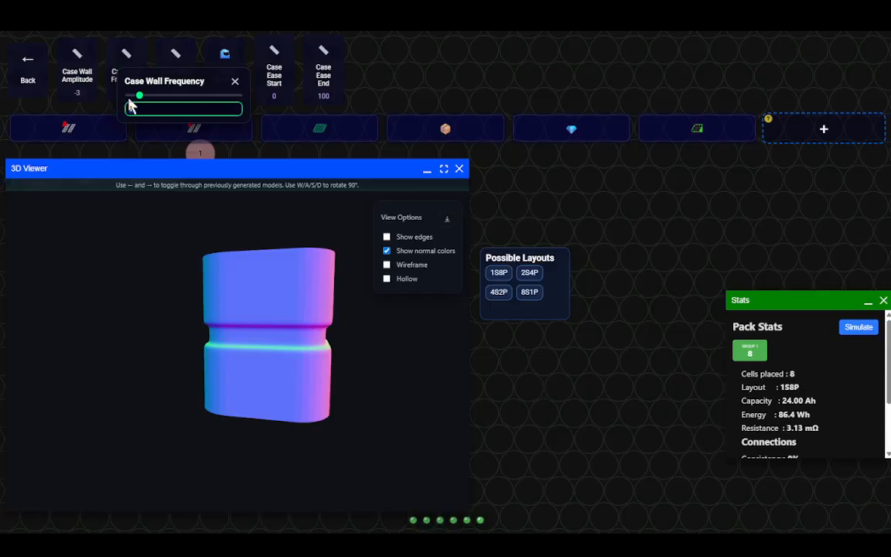
click(347, 60)
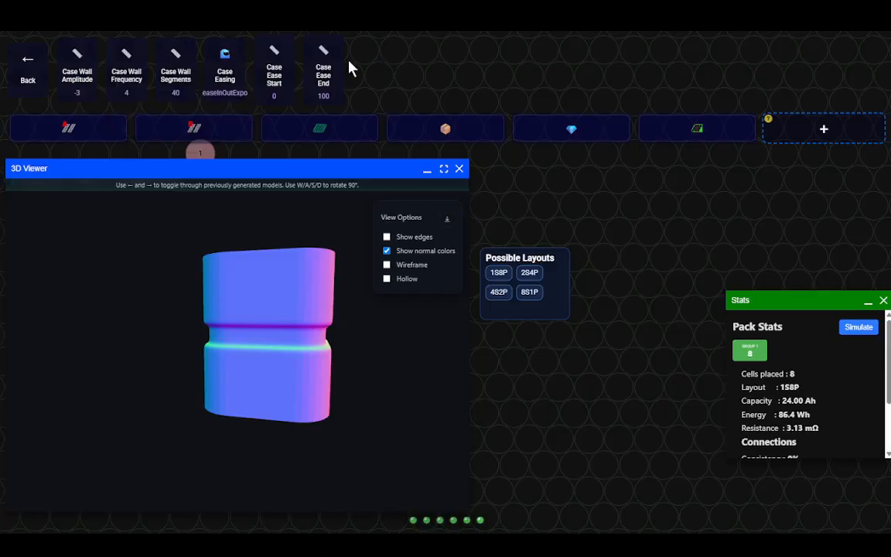
- Set the case wall segments to 100 and regenerate the 3D case model
click(170, 97)
drag(194, 108, 177, 106)
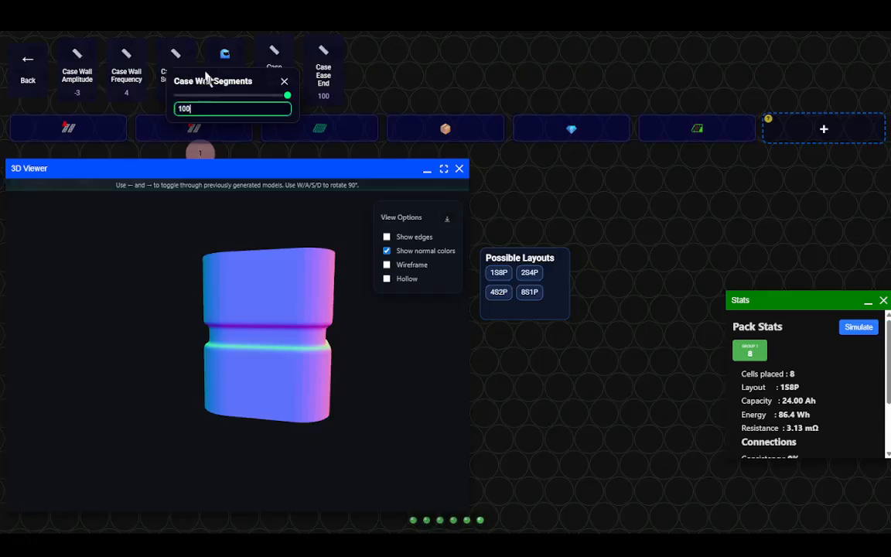
click(369, 64)
click(446, 133)
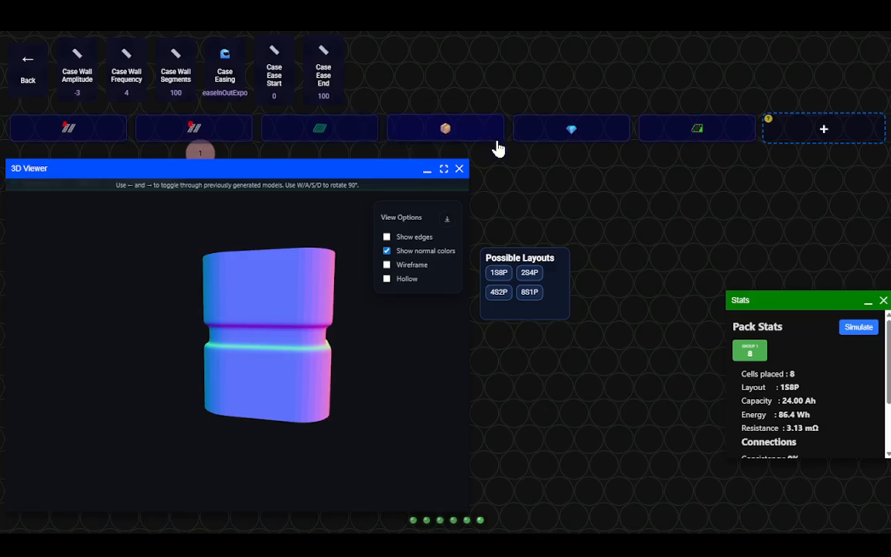